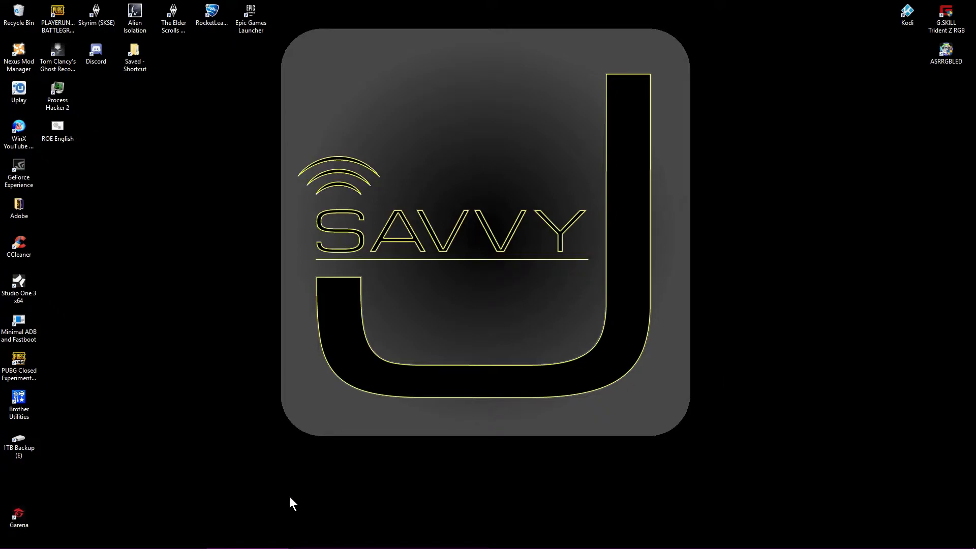
Step: Search 'download windows 10' in Chrome and open Microsoft's Download Windows 10 page from the results
{"action": "mouse_move", "coordinate": [30, 547]}
{"action": "mouse_move", "coordinate": [61, 543]}
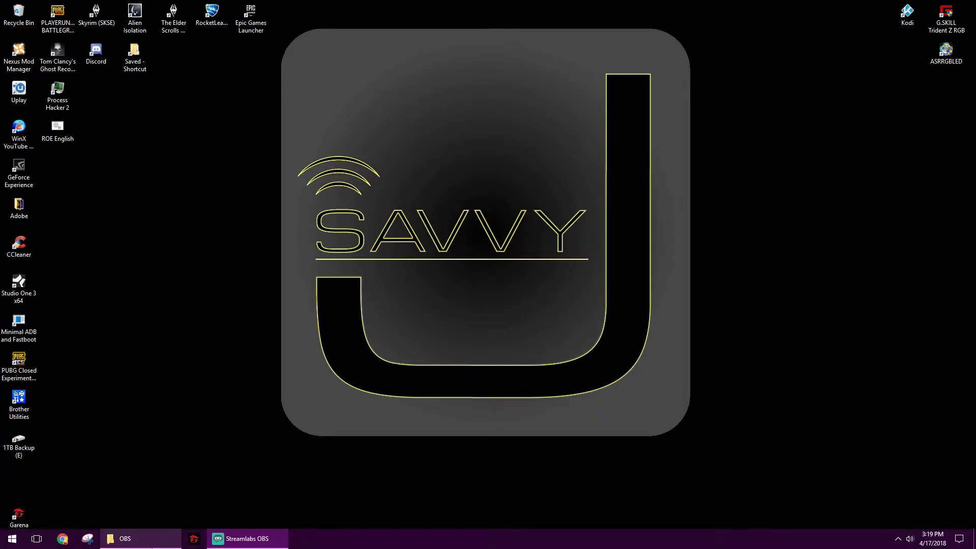
{"action": "left_click", "coordinate": [62, 542]}
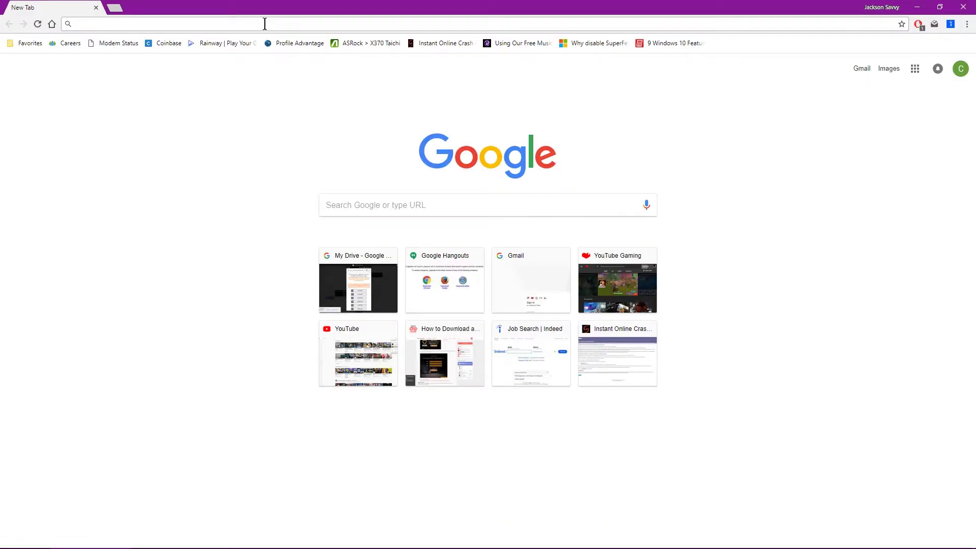
{"action": "type", "text": "downloas"}
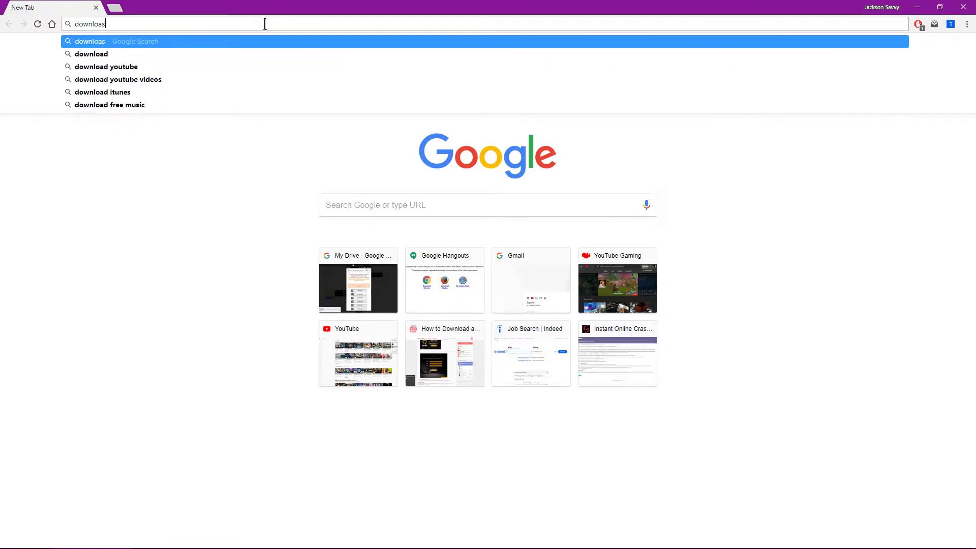
{"action": "key", "text": "BackSpace"}
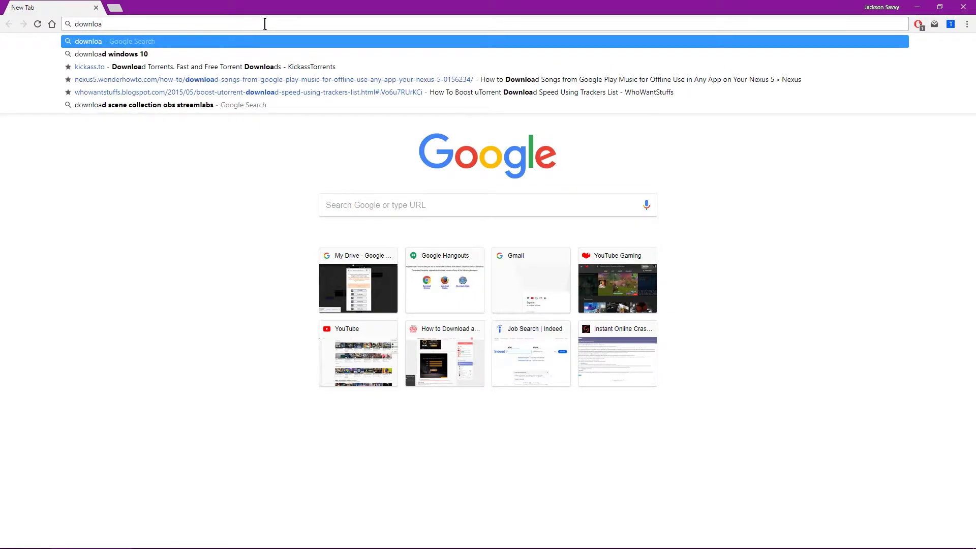
{"action": "key", "text": "Down"}
{"action": "key", "text": "Return"}
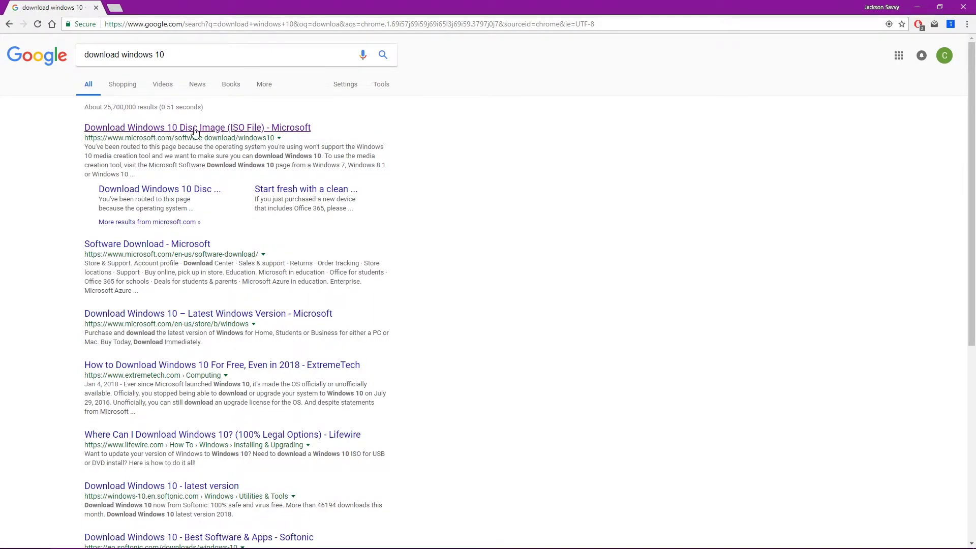
{"action": "left_click", "coordinate": [181, 130]}
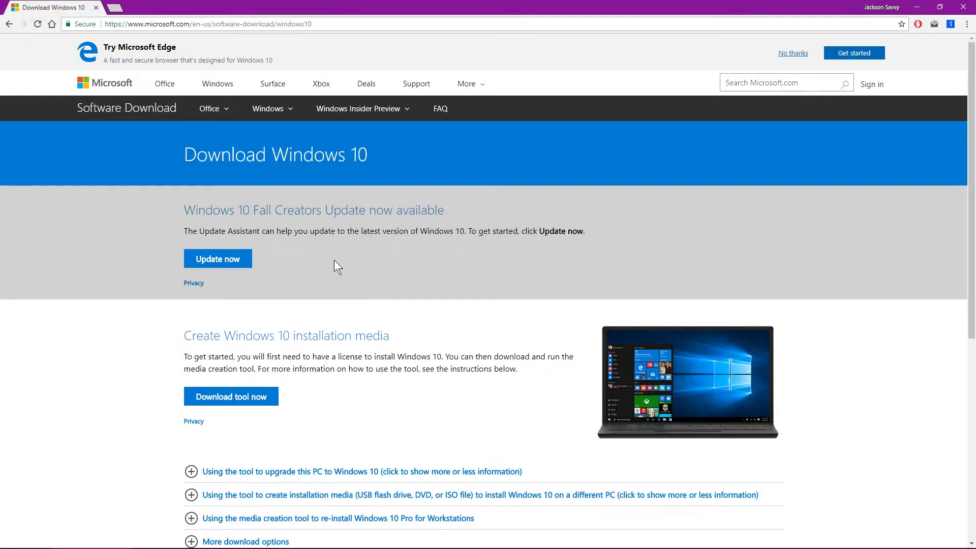
Step: Download the media creation tool with 'Download tool now' and open the downloaded file's options
{"action": "scroll", "coordinate": [305, 267], "scroll_direction": "down", "scroll_amount": 1}
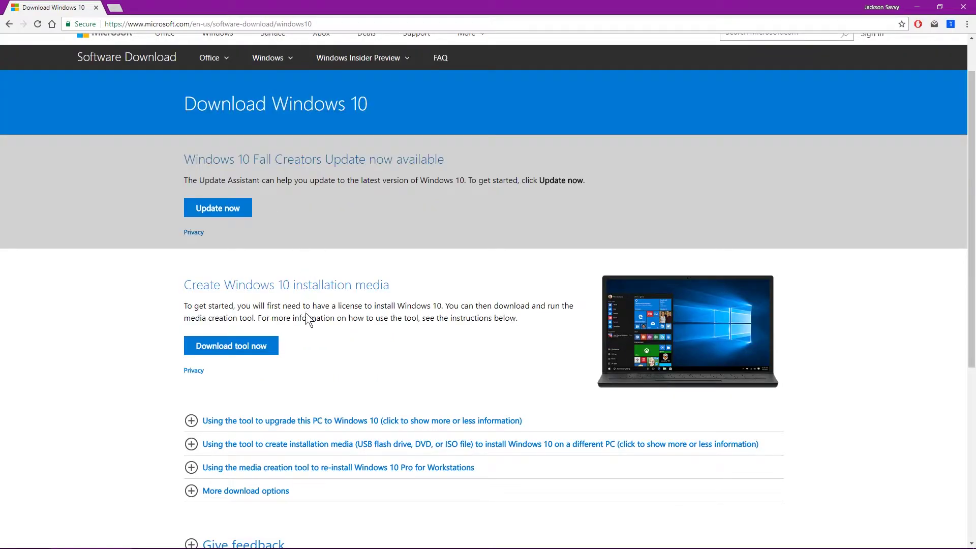
{"action": "scroll", "coordinate": [346, 374], "scroll_direction": "down", "scroll_amount": 2}
{"action": "scroll", "coordinate": [339, 376], "scroll_direction": "up", "scroll_amount": 1}
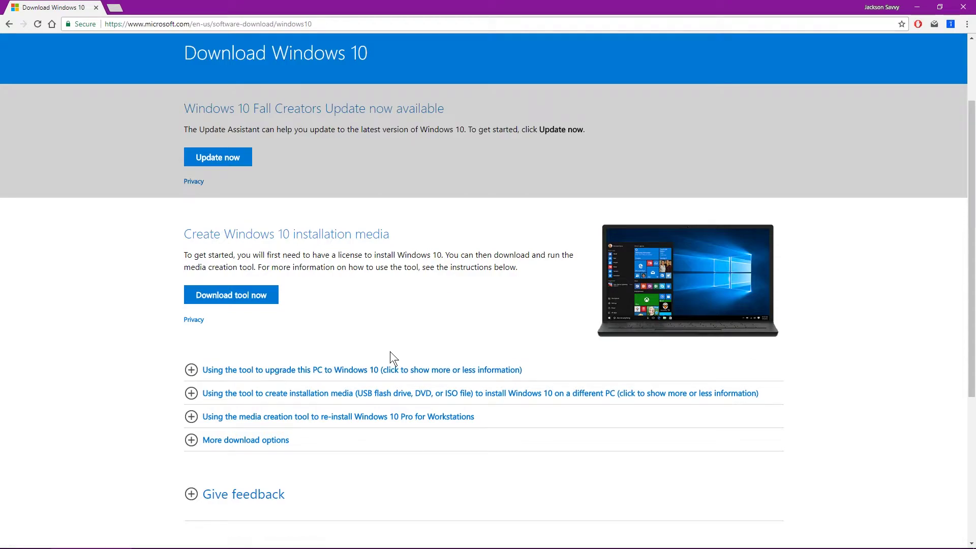
{"action": "left_click", "coordinate": [234, 298]}
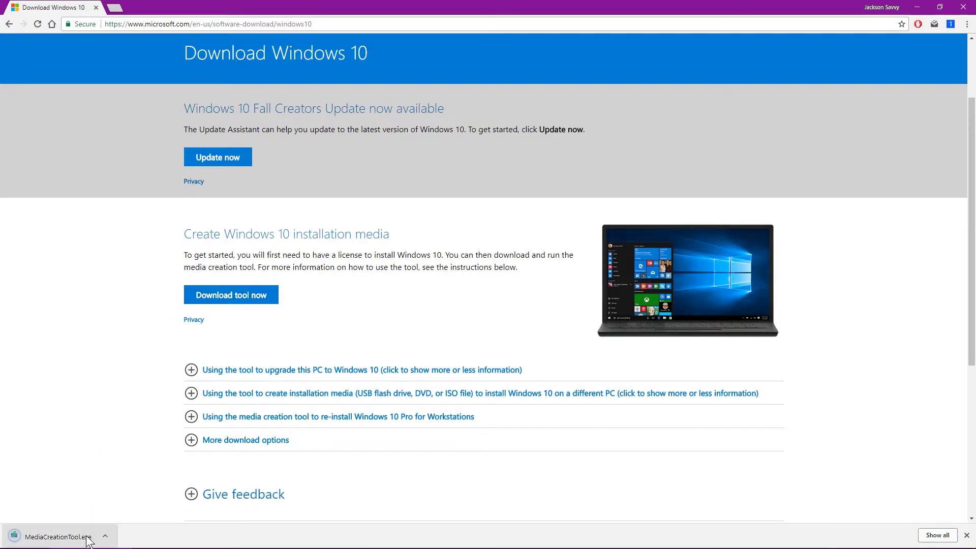
{"action": "left_click", "coordinate": [106, 536]}
Step: Run MediaCreationTool.exe and scroll through the license terms
{"action": "left_click", "coordinate": [122, 471]}
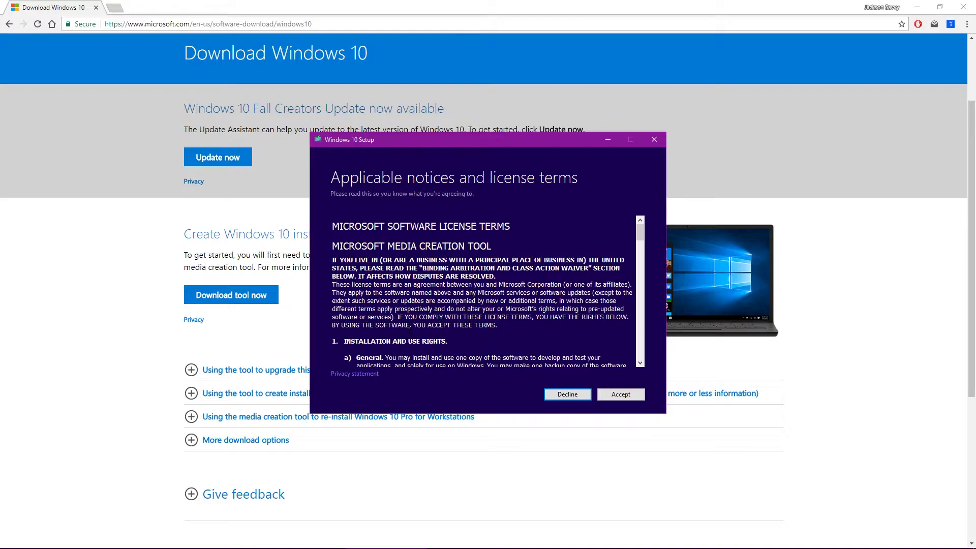
{"action": "mouse_move", "coordinate": [642, 233]}
{"action": "left_mouse_down"}
{"action": "mouse_move", "coordinate": [654, 358]}
{"action": "mouse_move", "coordinate": [650, 233]}
{"action": "left_mouse_up"}
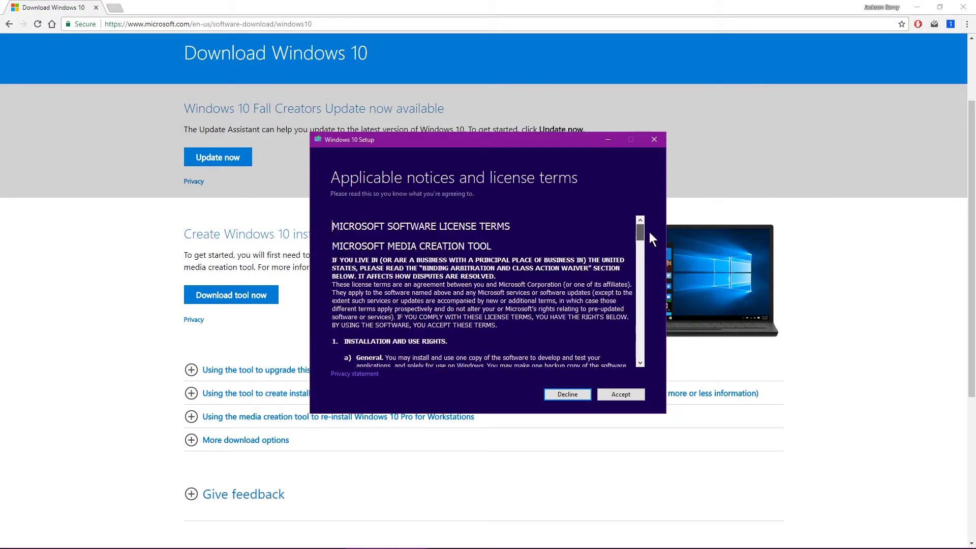
Step: Accept the license terms and choose 'Create installation media (USB flash drive, DVD, or ISO file) for another PC'
{"action": "left_click", "coordinate": [626, 392]}
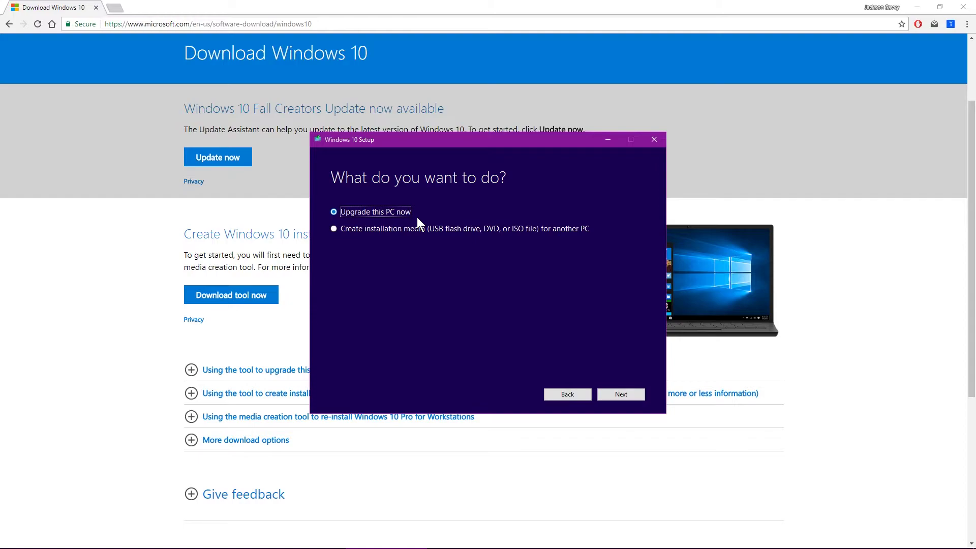
{"action": "left_click", "coordinate": [333, 227]}
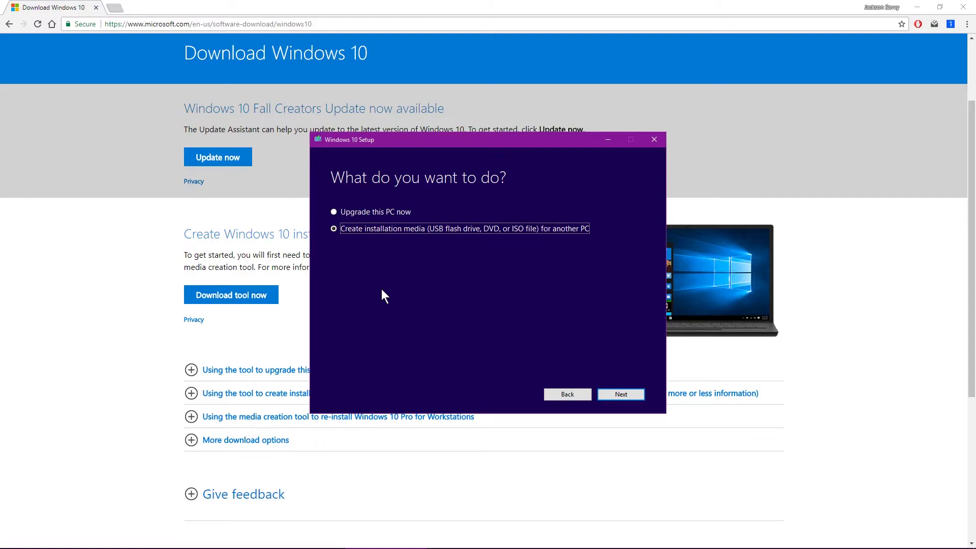
Step: Inspect the Language, Edition and Architecture choices, then keep the recommended English (United States), Windows 10, 64-bit (x64)
{"action": "left_click", "coordinate": [624, 396]}
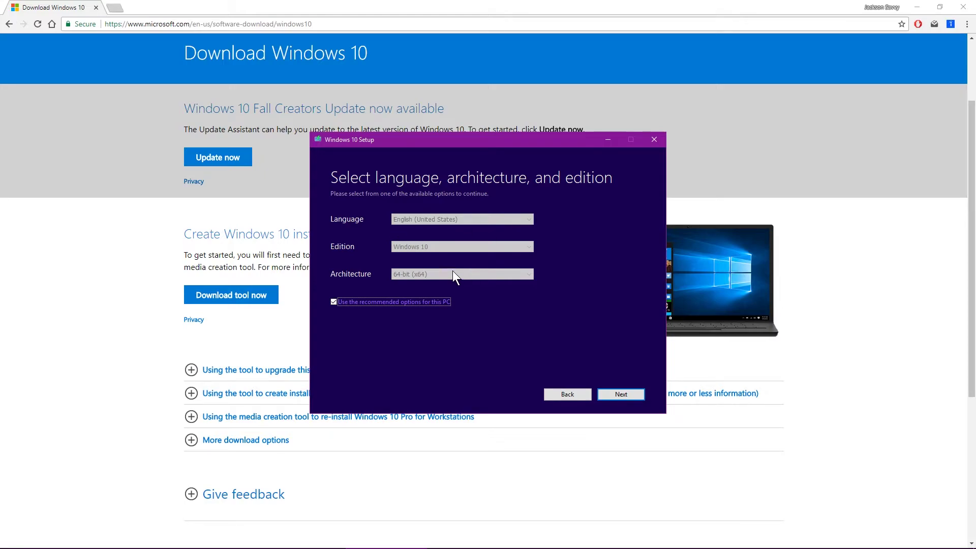
{"action": "left_click", "coordinate": [334, 301]}
{"action": "left_click", "coordinate": [361, 302]}
{"action": "left_click", "coordinate": [333, 302]}
{"action": "left_click", "coordinate": [525, 274]}
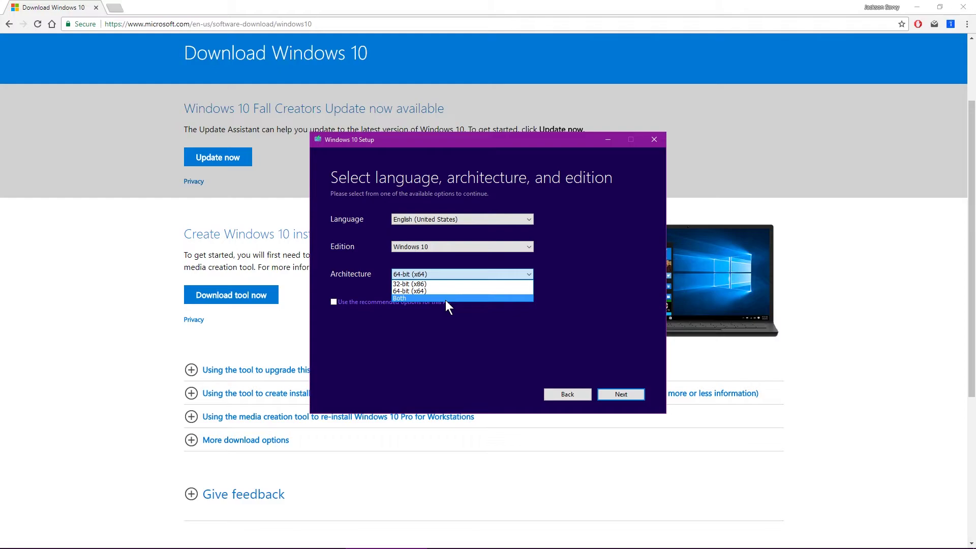
{"action": "left_click", "coordinate": [526, 248]}
{"action": "left_click", "coordinate": [526, 248]}
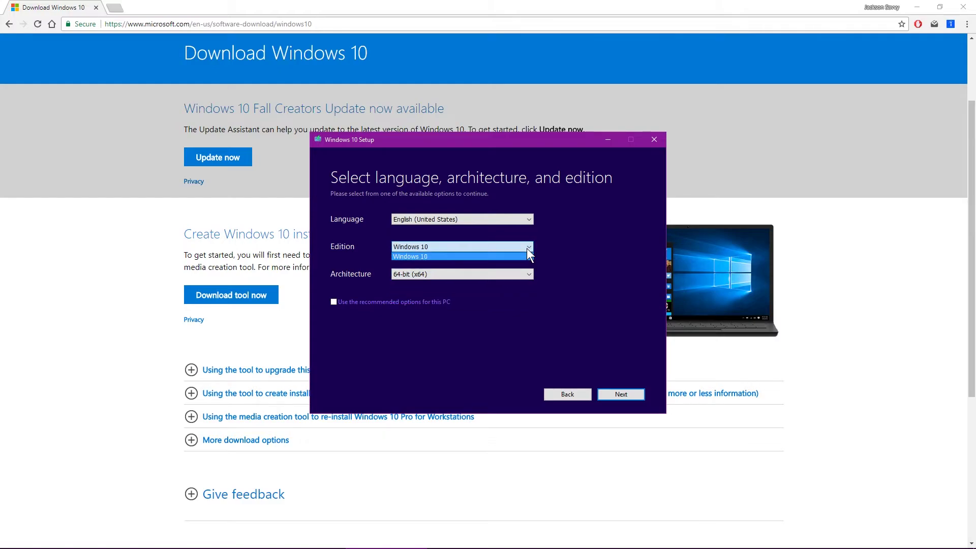
{"action": "left_click", "coordinate": [529, 219]}
{"action": "left_click", "coordinate": [529, 219]}
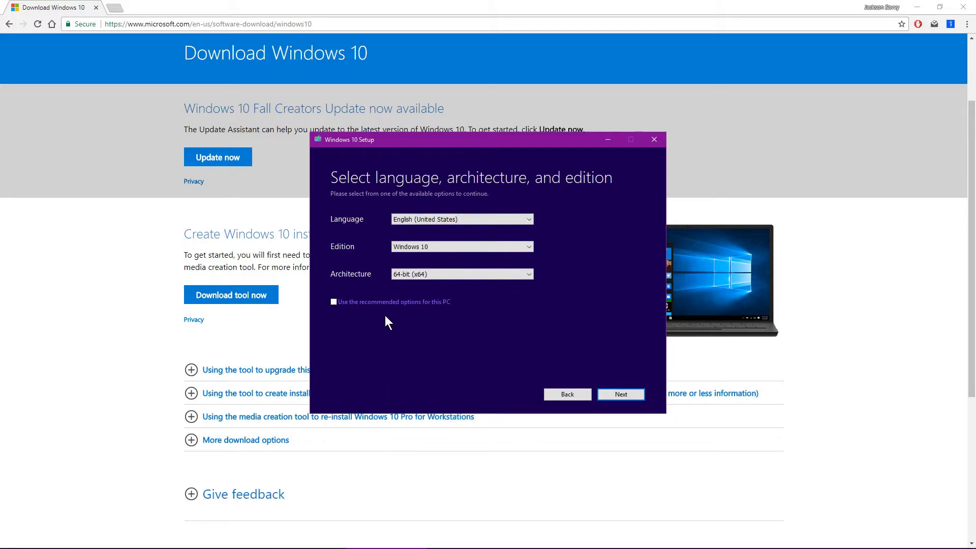
{"action": "left_click", "coordinate": [333, 303]}
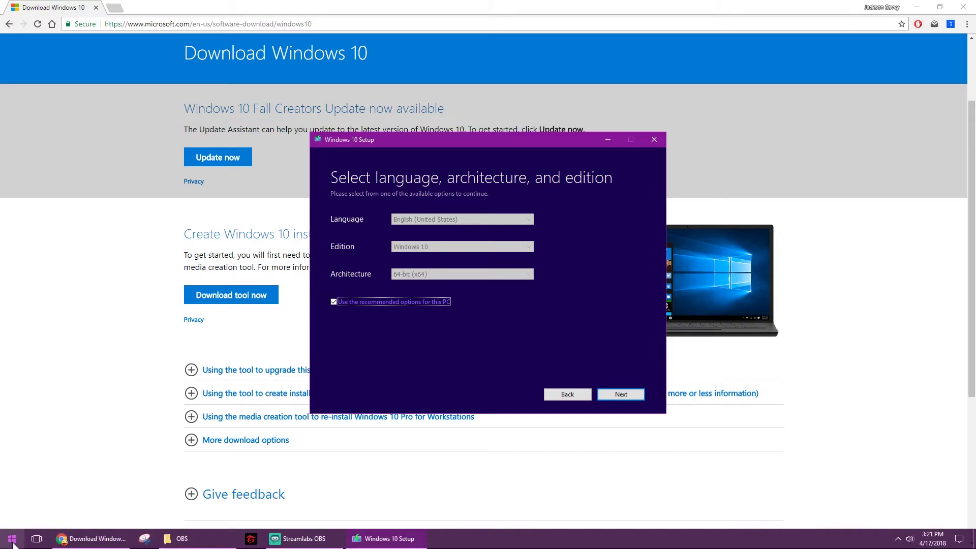
{"action": "left_click", "coordinate": [11, 539]}
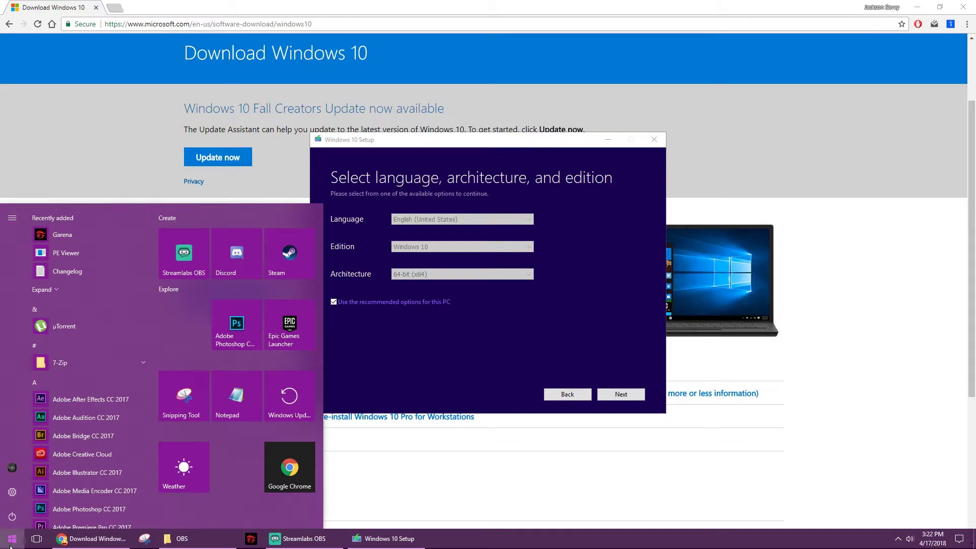
{"action": "type", "text": "system"}
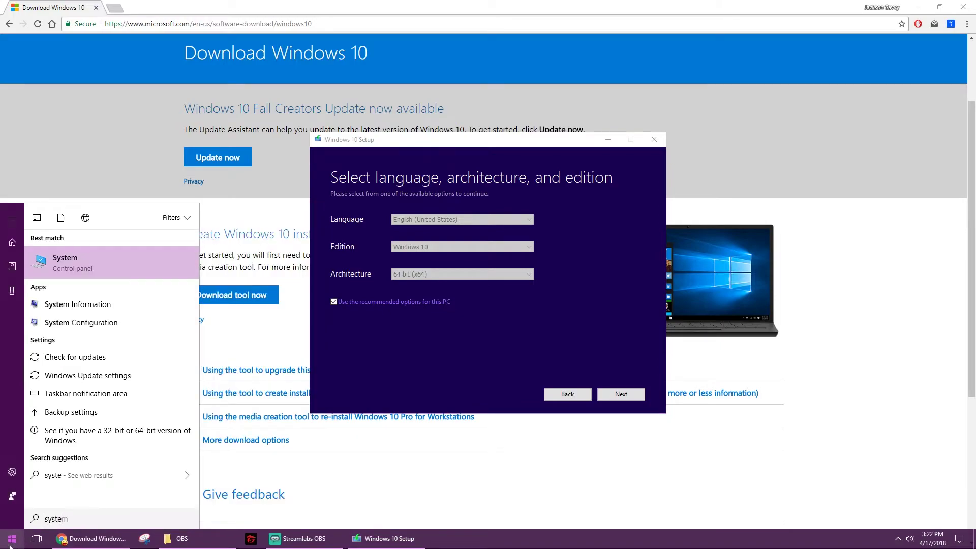
{"action": "left_click", "coordinate": [84, 264]}
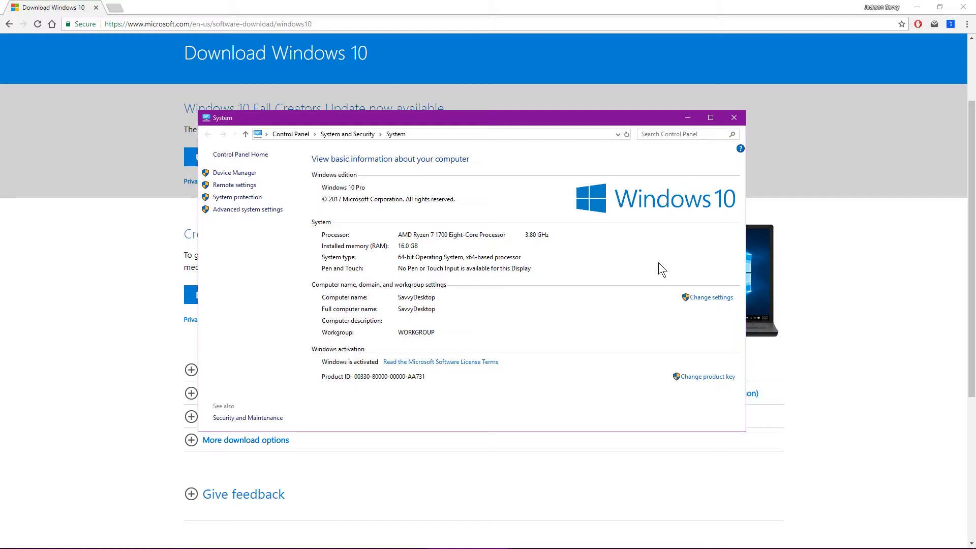
{"action": "left_click", "coordinate": [739, 117]}
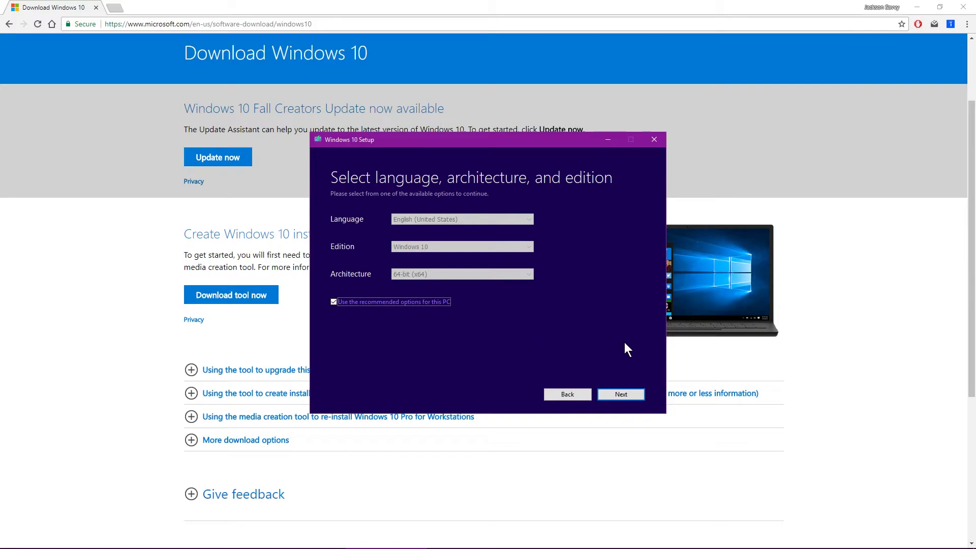
Step: Confirm English (United States), Windows 10, 64-bit and continue to the media choice page
{"action": "left_click", "coordinate": [633, 393]}
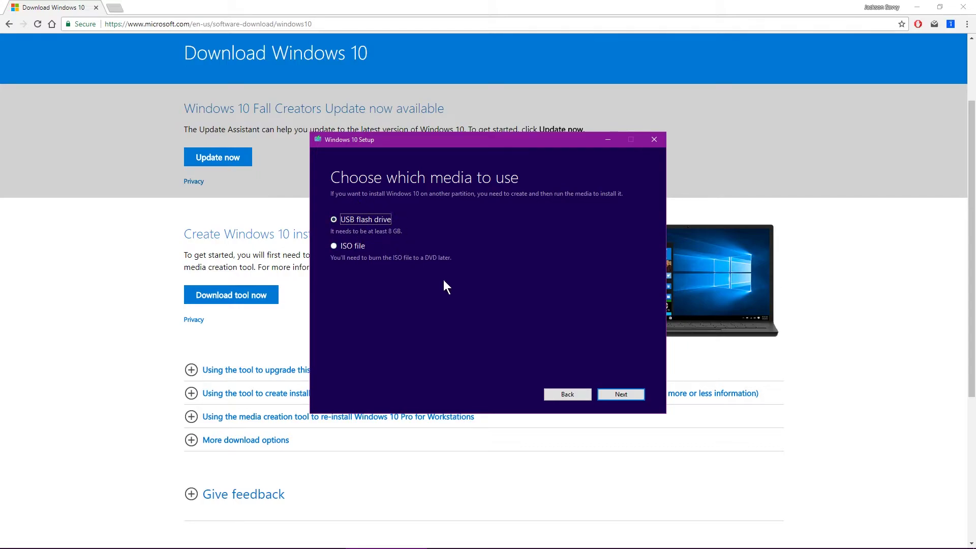
Step: Choose USB flash drive as the media and check the drives in a File Explorer This PC window
{"action": "left_click", "coordinate": [636, 394]}
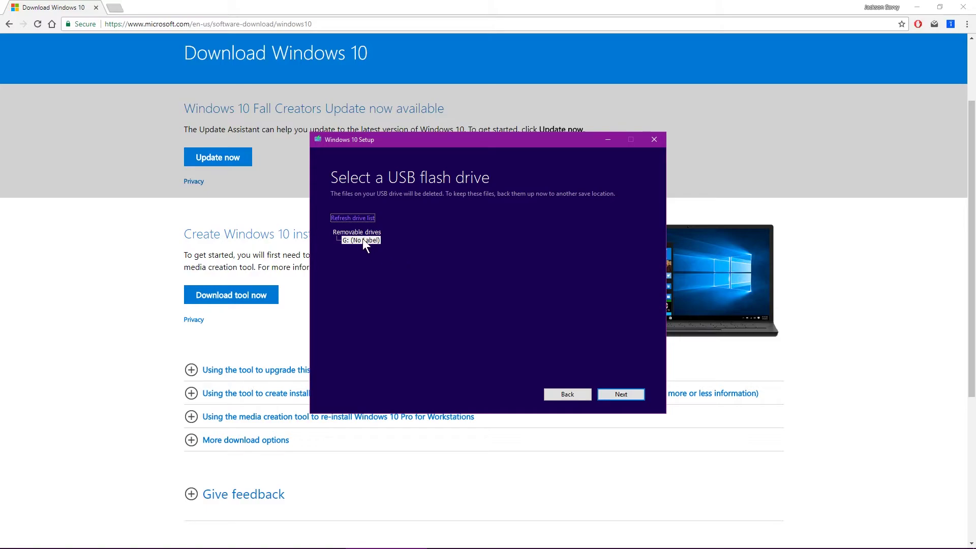
{"action": "mouse_move", "coordinate": [23, 543]}
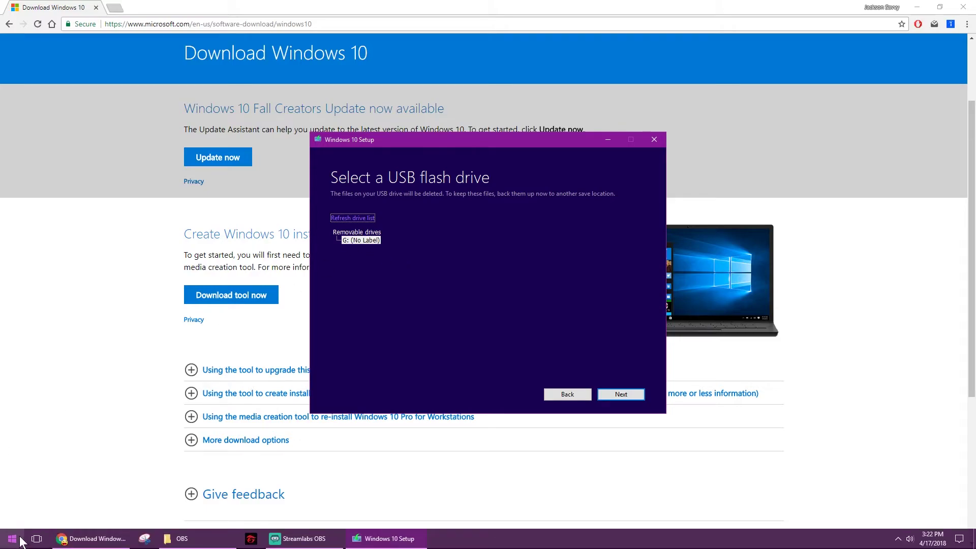
{"action": "right_click", "coordinate": [175, 539]}
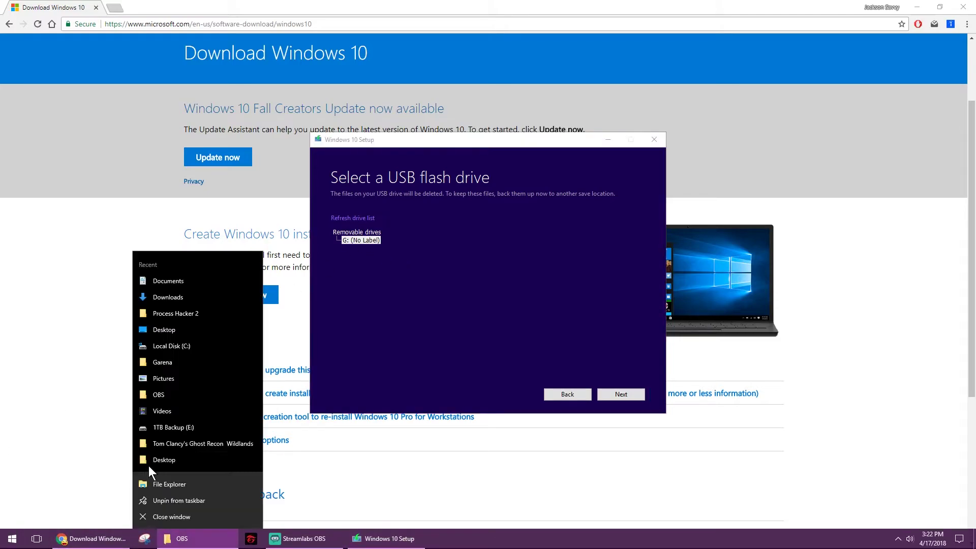
{"action": "left_click", "coordinate": [170, 480]}
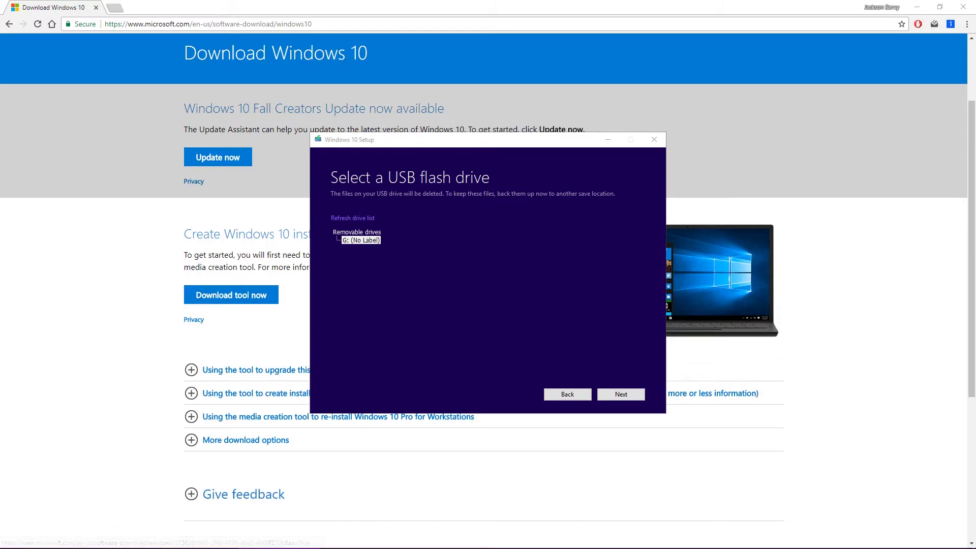
{"action": "left_click_drag", "start_coordinate": [915, 337], "coordinate": [681, 147]}
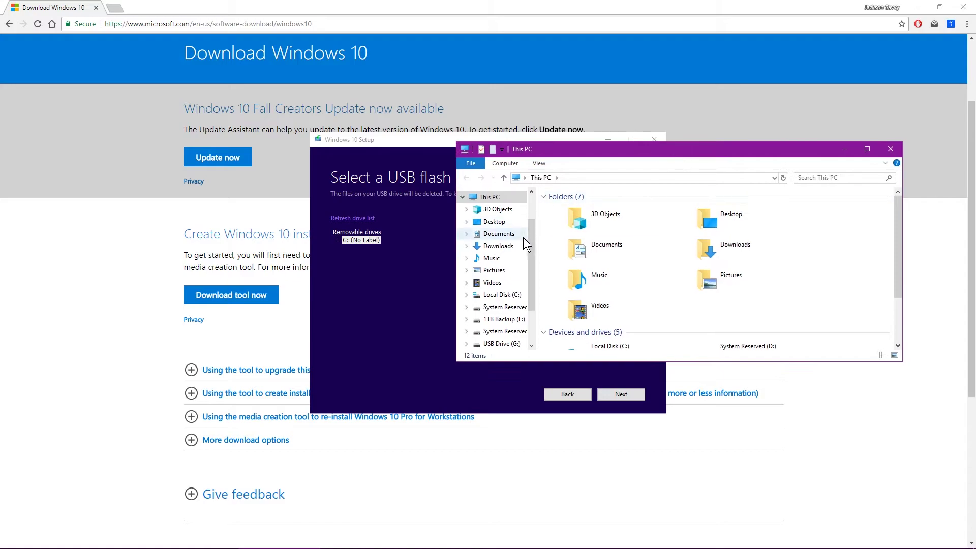
{"action": "left_click_drag", "start_coordinate": [529, 241], "coordinate": [529, 261]}
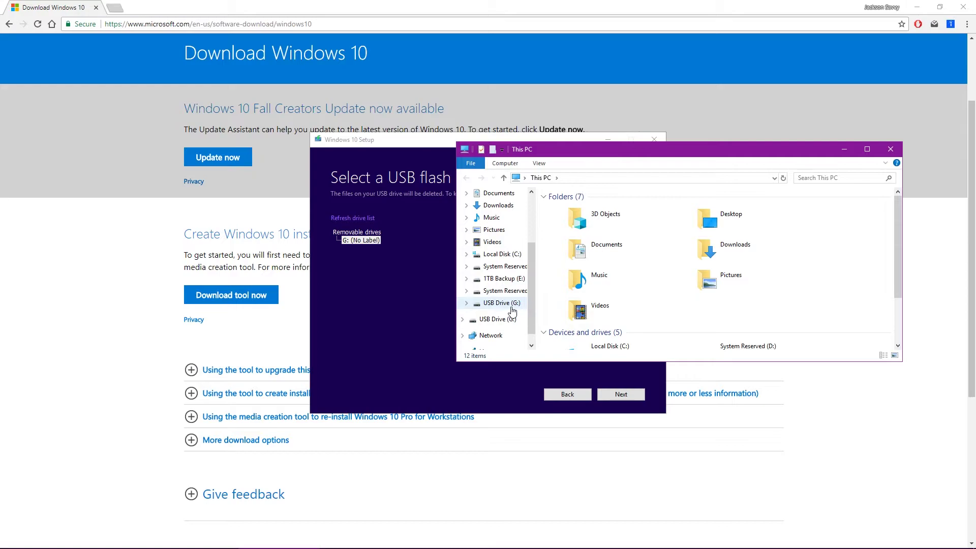
{"action": "left_click_drag", "start_coordinate": [531, 284], "coordinate": [530, 306]}
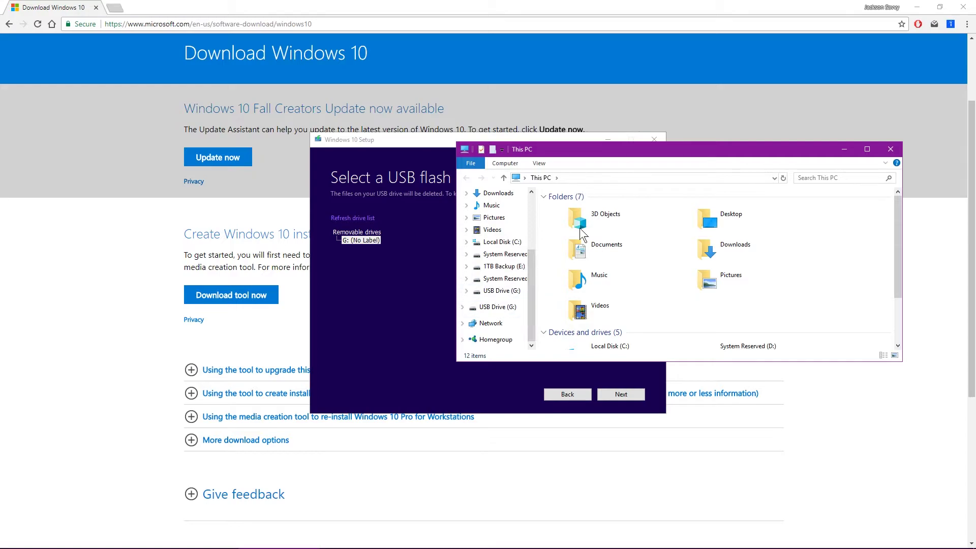
Step: Select the G: (No Label) drive and start creating the installation media
{"action": "left_click", "coordinate": [889, 148]}
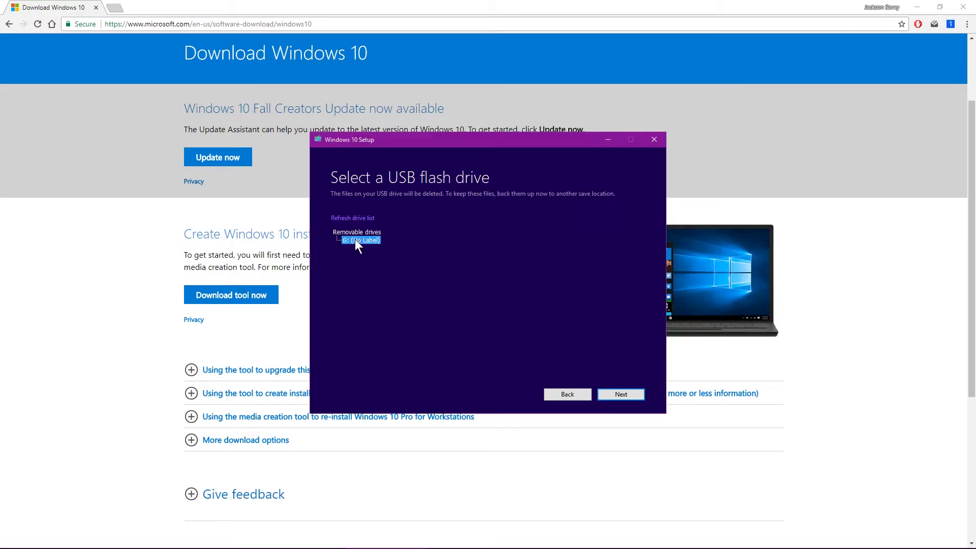
{"action": "left_click", "coordinate": [622, 394]}
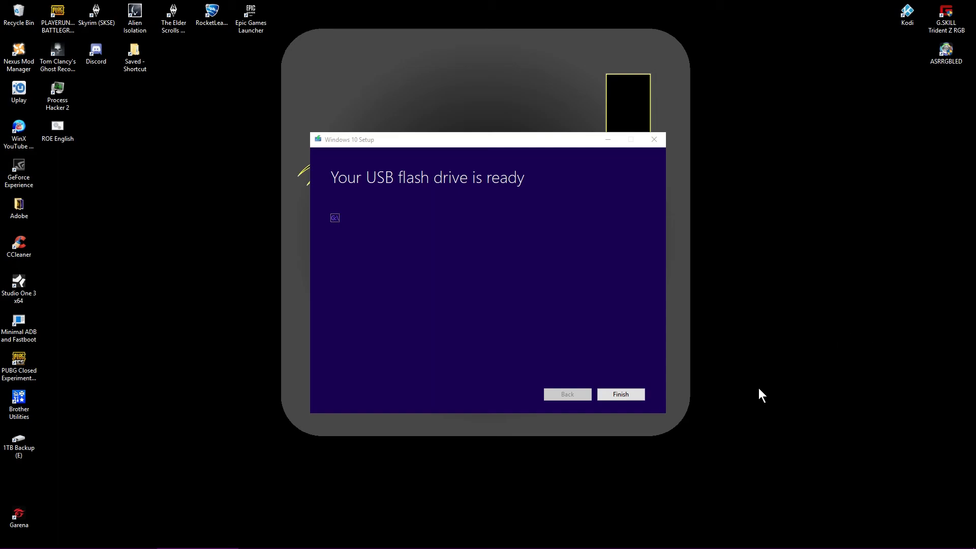
Step: Finish the setup and centre the ESD-USB (G:) window showing boot, efi, sources and setup files
{"action": "left_click", "coordinate": [620, 394]}
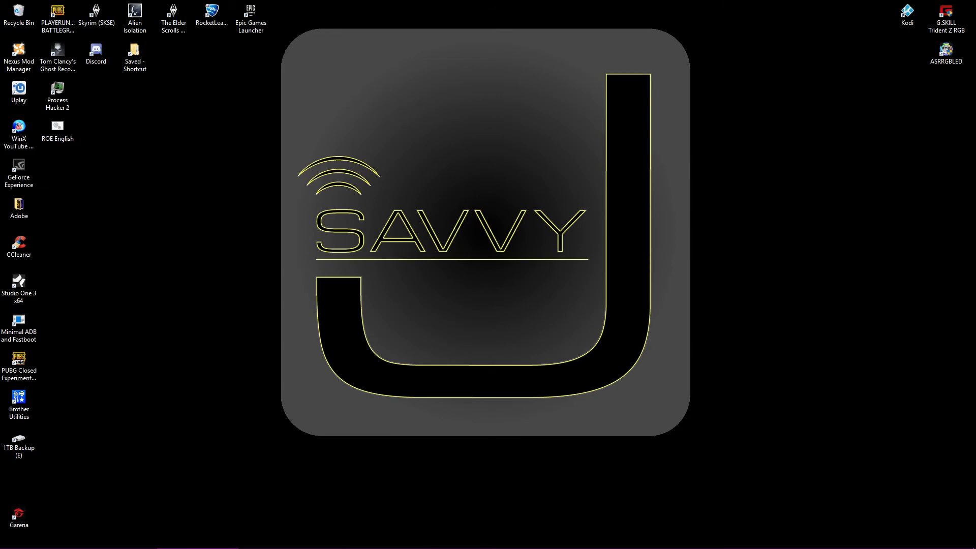
{"action": "left_click_drag", "start_coordinate": [712, 206], "coordinate": [458, 163]}
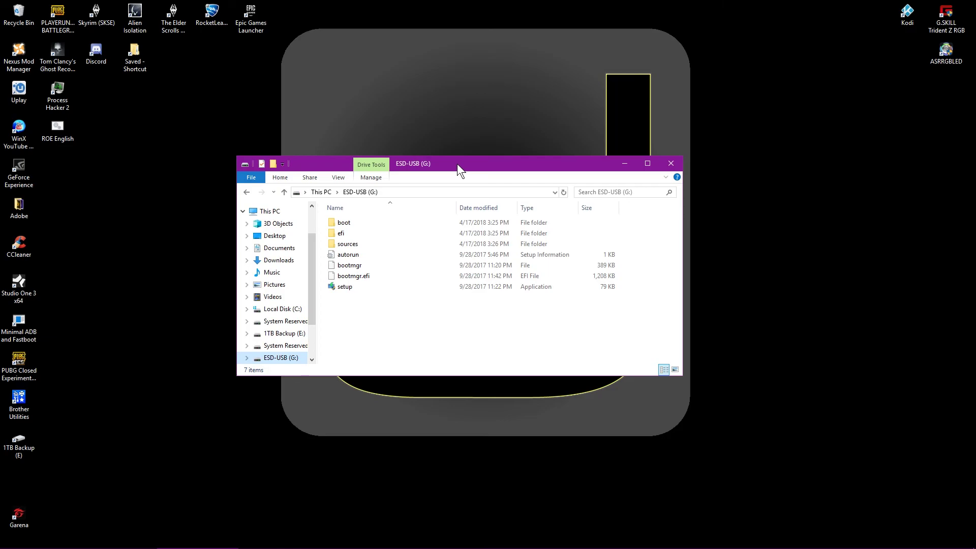
{"action": "mouse_move", "coordinate": [905, 543]}
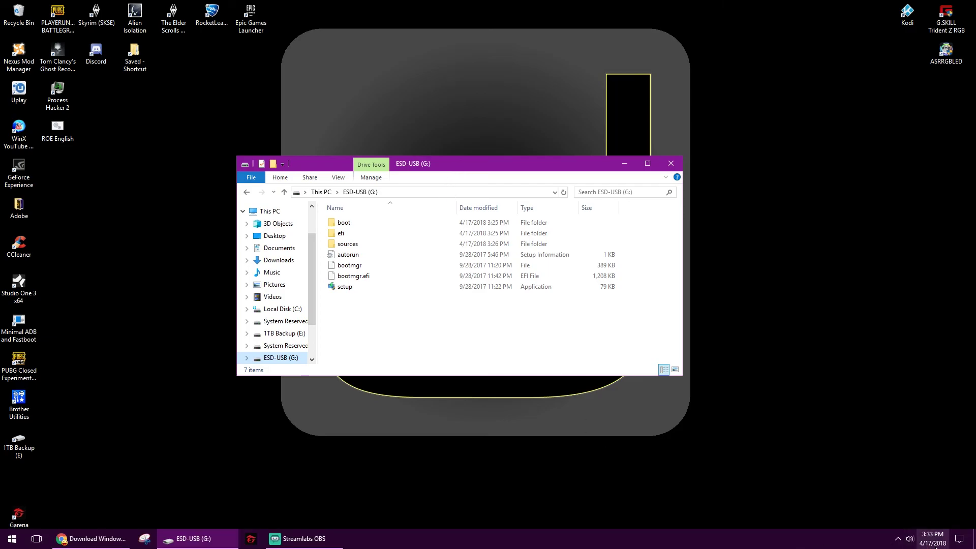